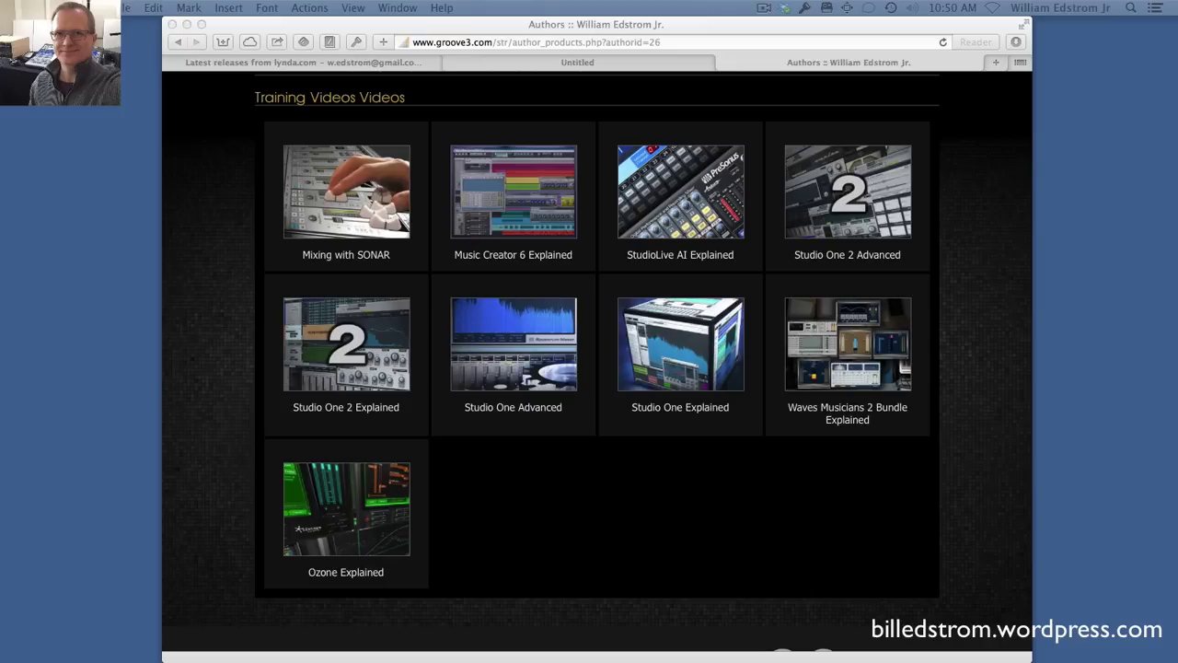
Step: Select the GTR track and open the Inspector to show its settings
scroll(692, 421, "up", 1)
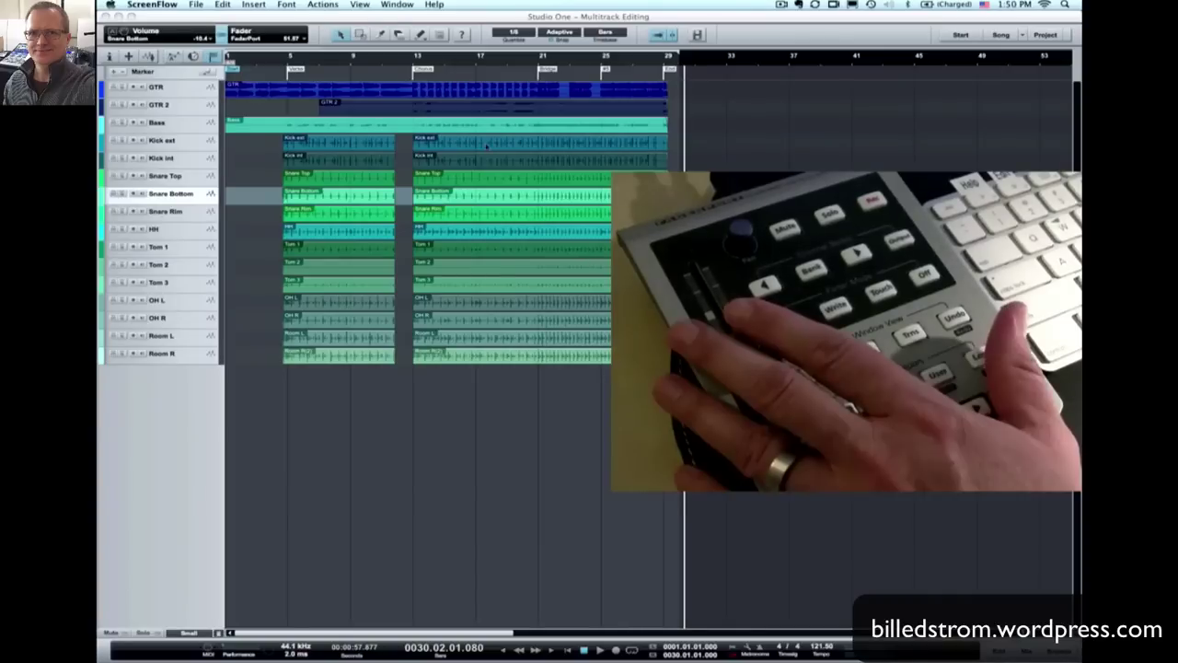
left_click(170, 91)
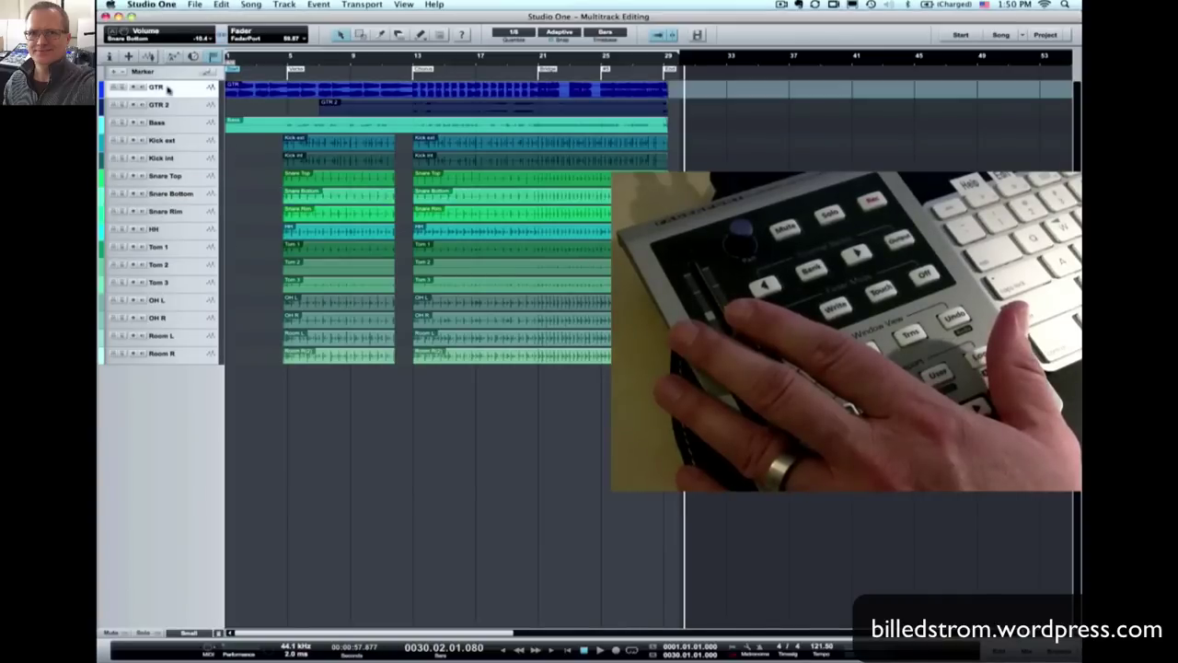
left_click(110, 56)
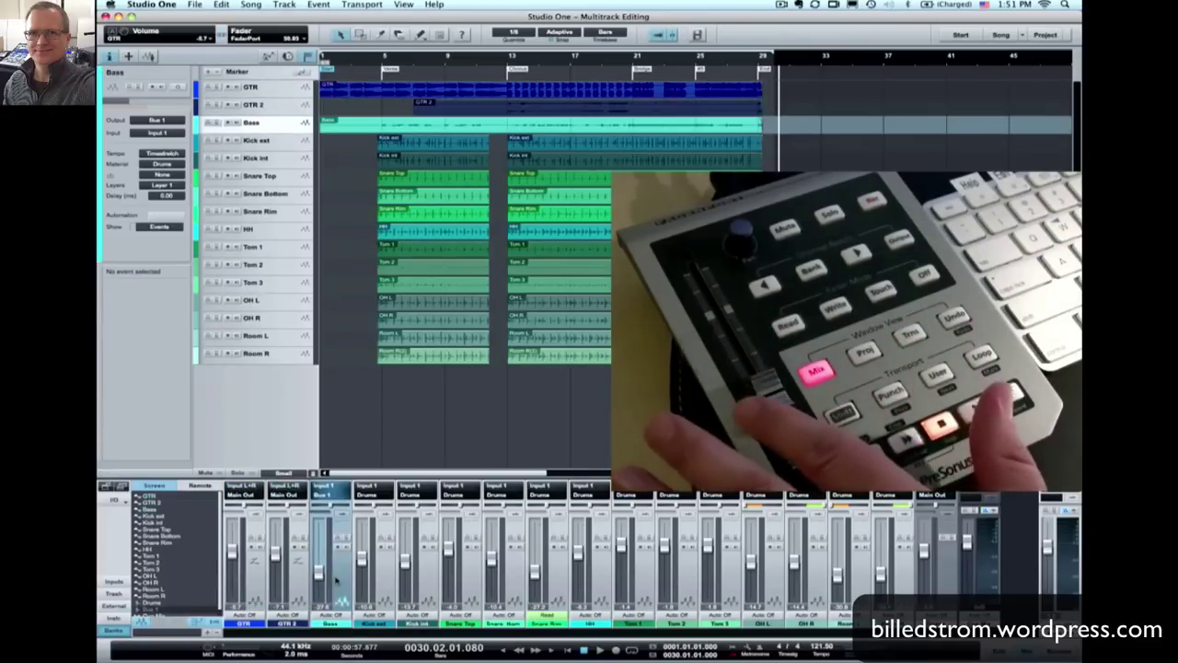
Step: In the console, select the GTR 2 and Bass channels, then GTR again
left_click(299, 574)
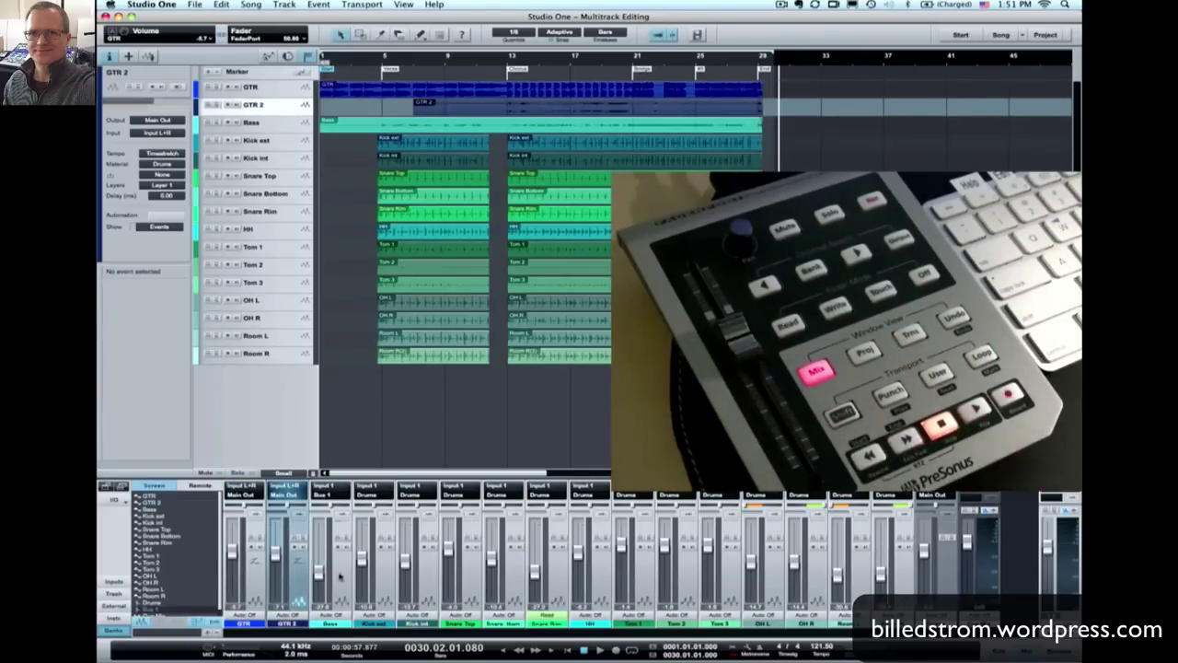
left_click(340, 576)
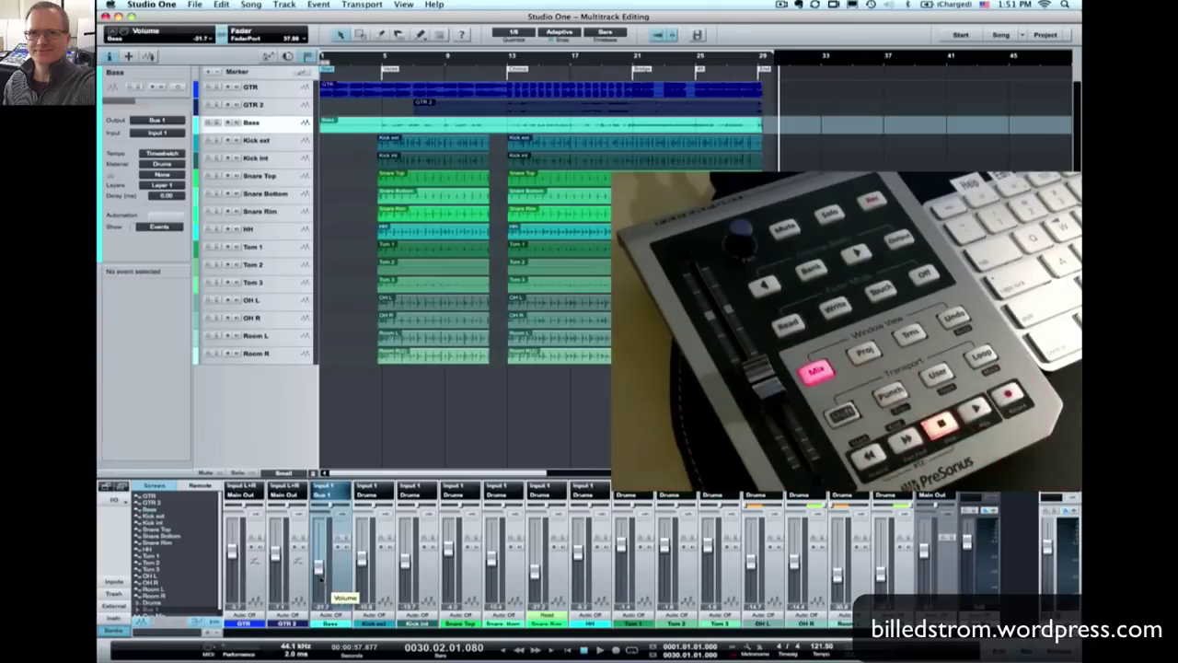
left_click(251, 532)
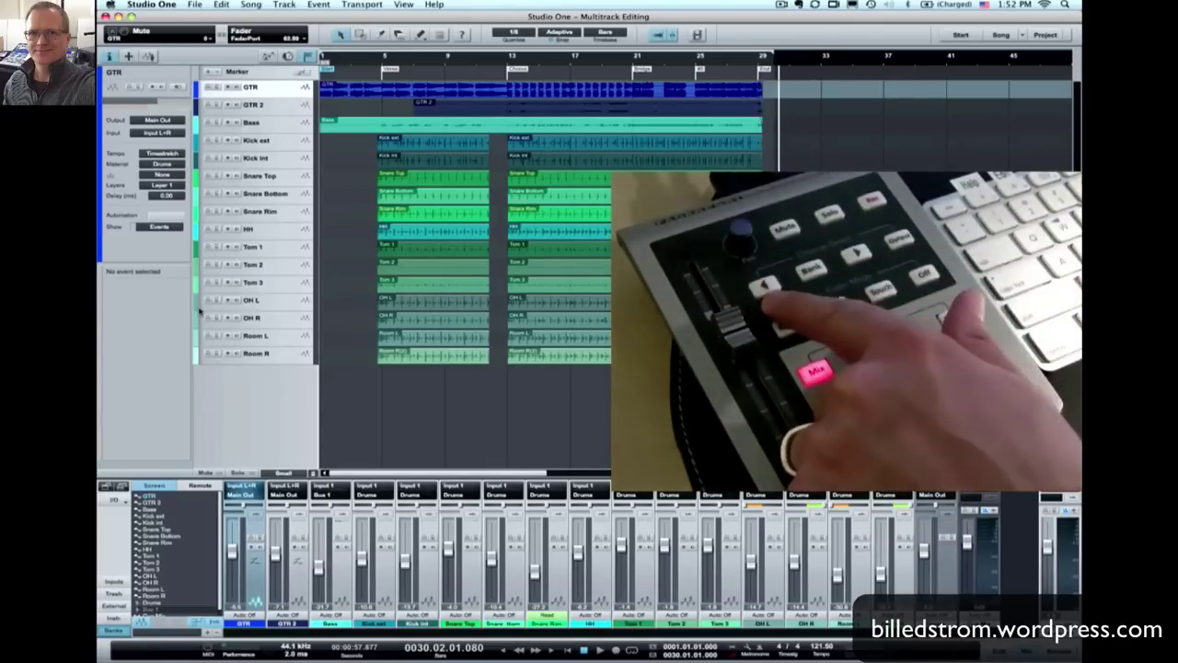
Step: Step the active track through GTR 2, Bass, GTR, Snare Rim and Tom 1, ending on Snare Top
key("Down")
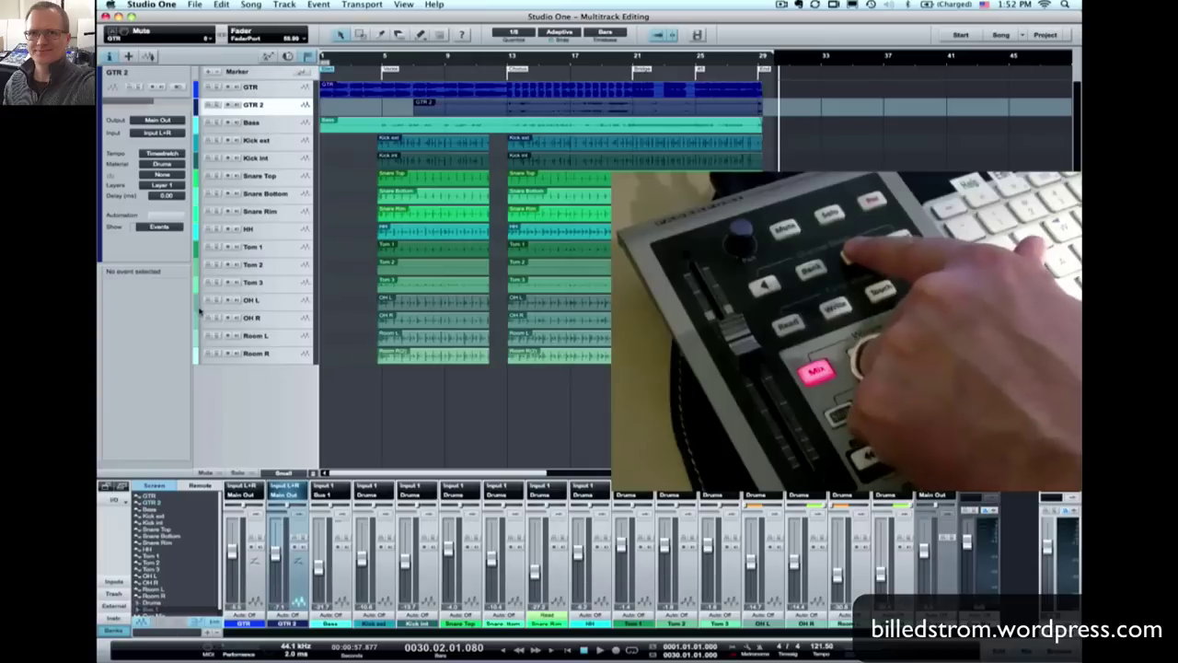
key("Down")
key("Down")
key("Up")
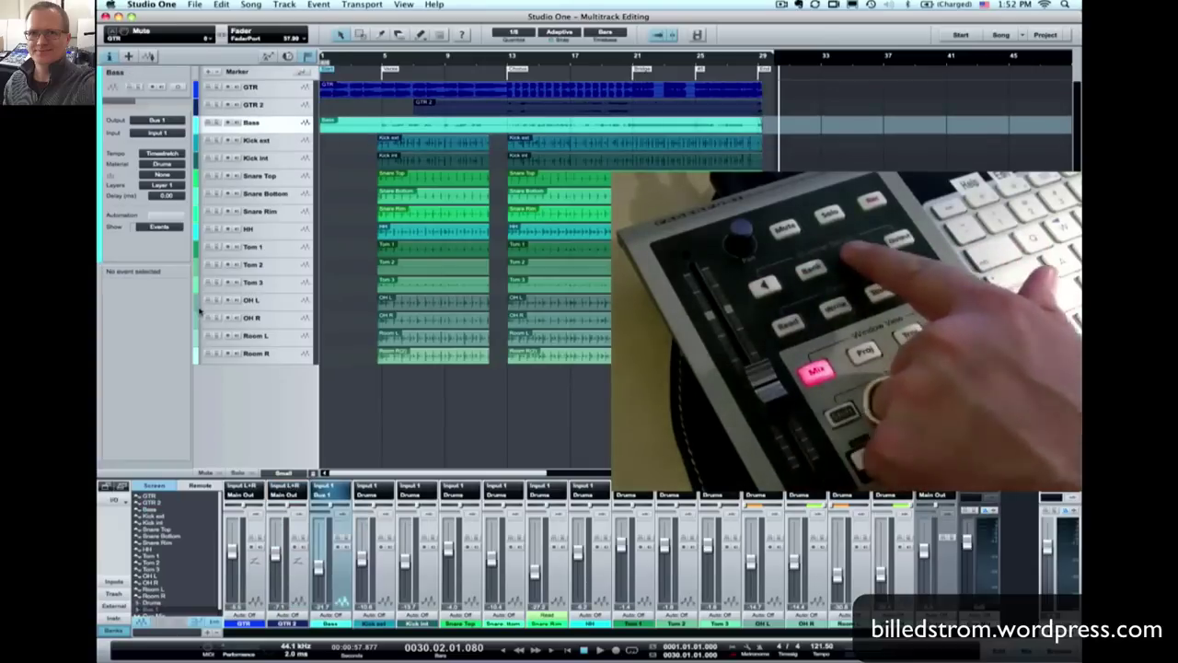
key("Down")
key("Down")
key("Down")
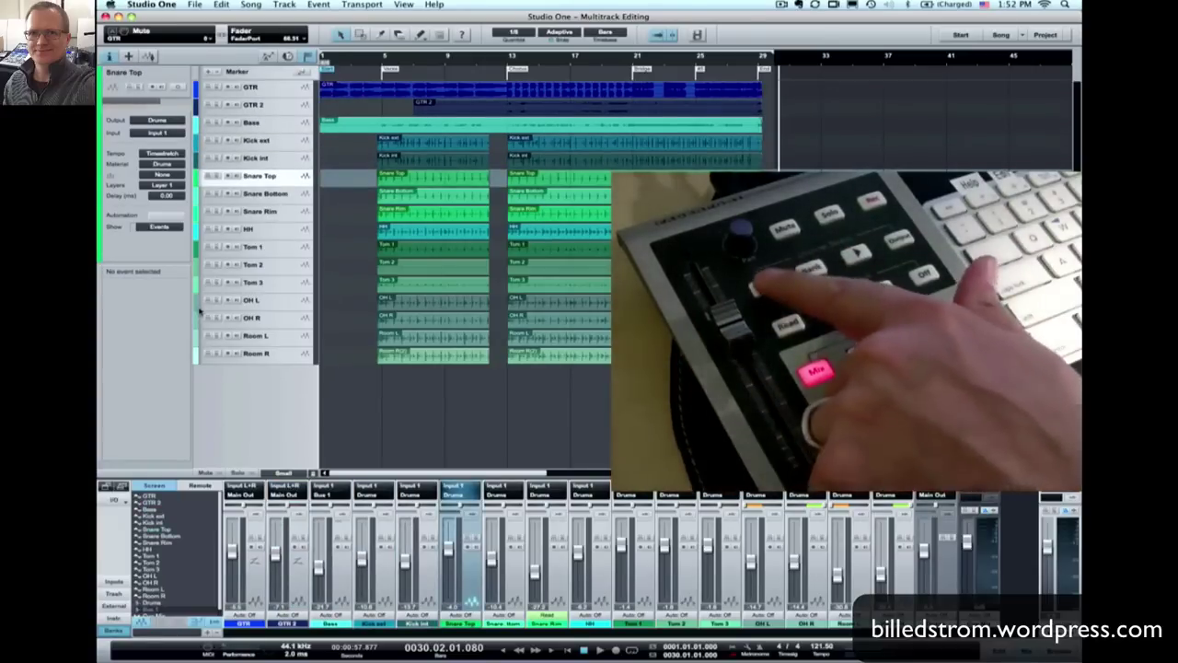
key("Up")
key("Up")
key("Up")
key("Up")
key("Up")
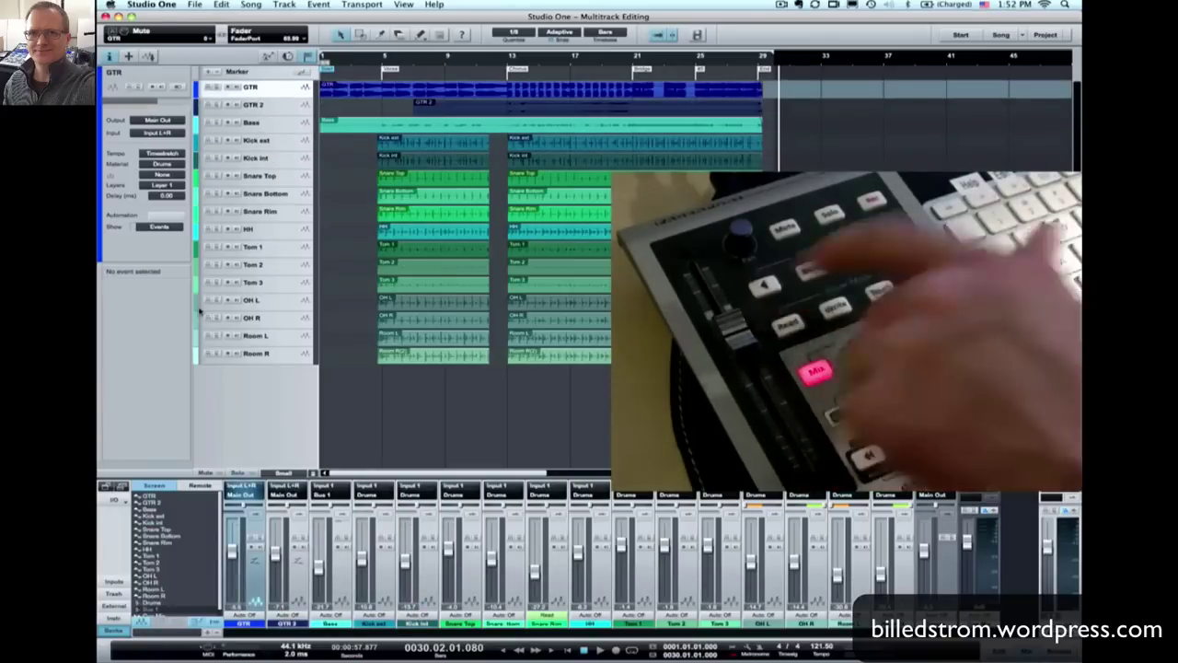
key("Down")
key("Down")
key("Down")
key("Down")
key("Down")
key("Down")
key("Down")
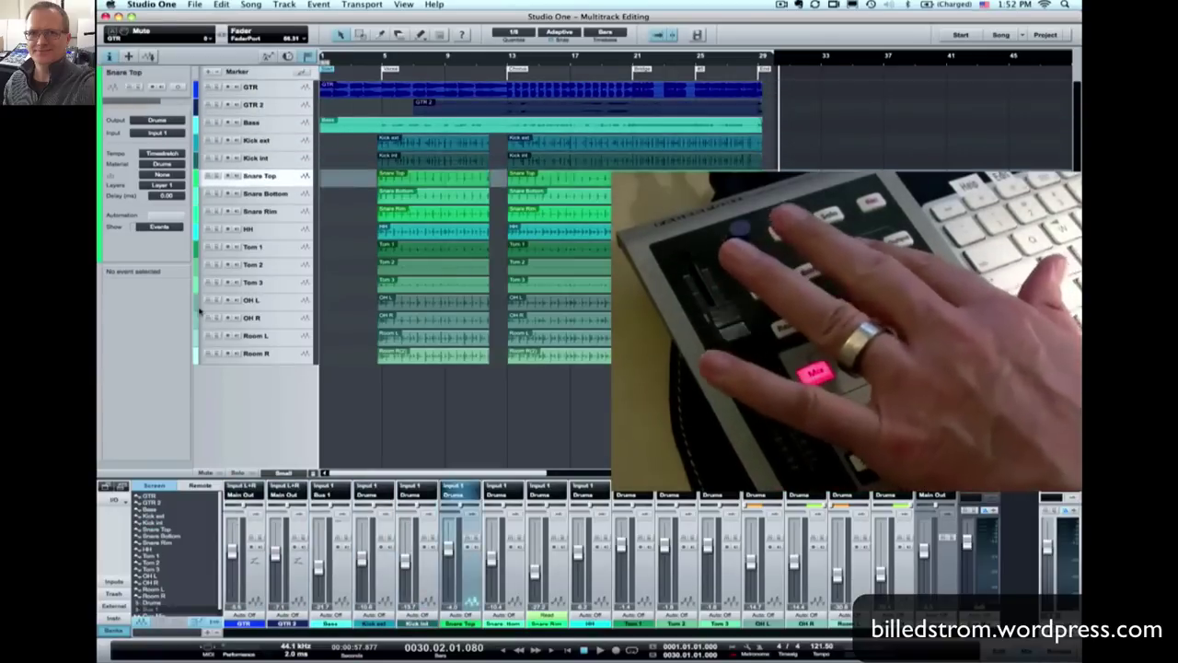
key("Down")
key("Down")
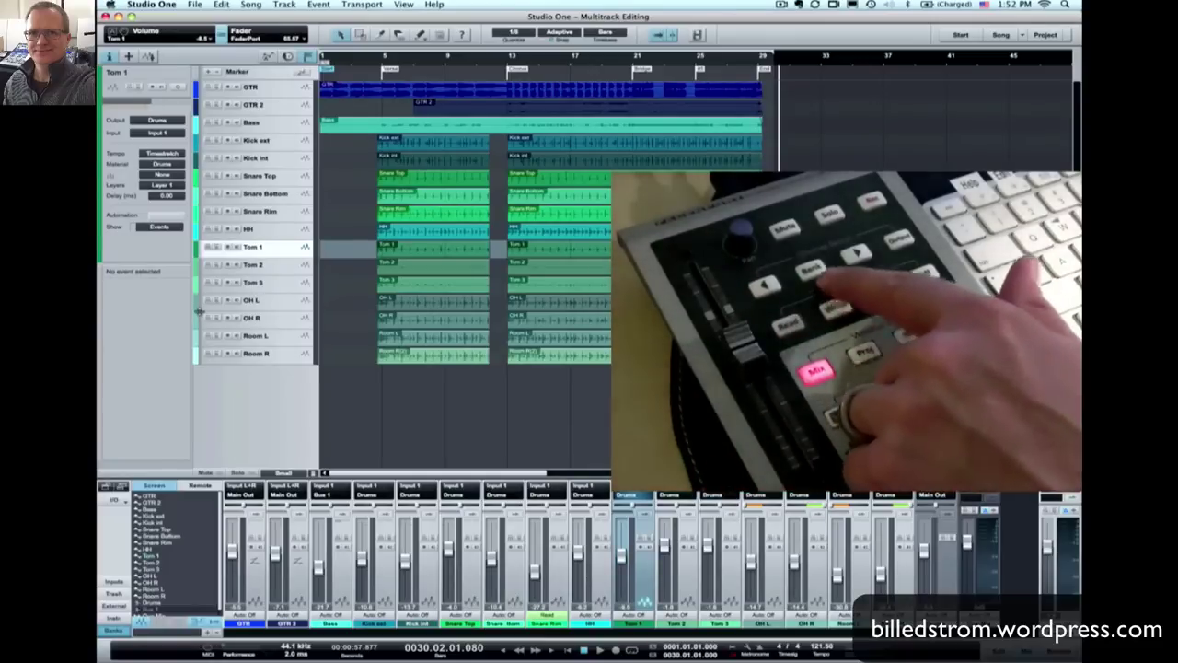
mouse_move(107, 340)
key("Up")
key("Up")
key("Up")
key("Up")
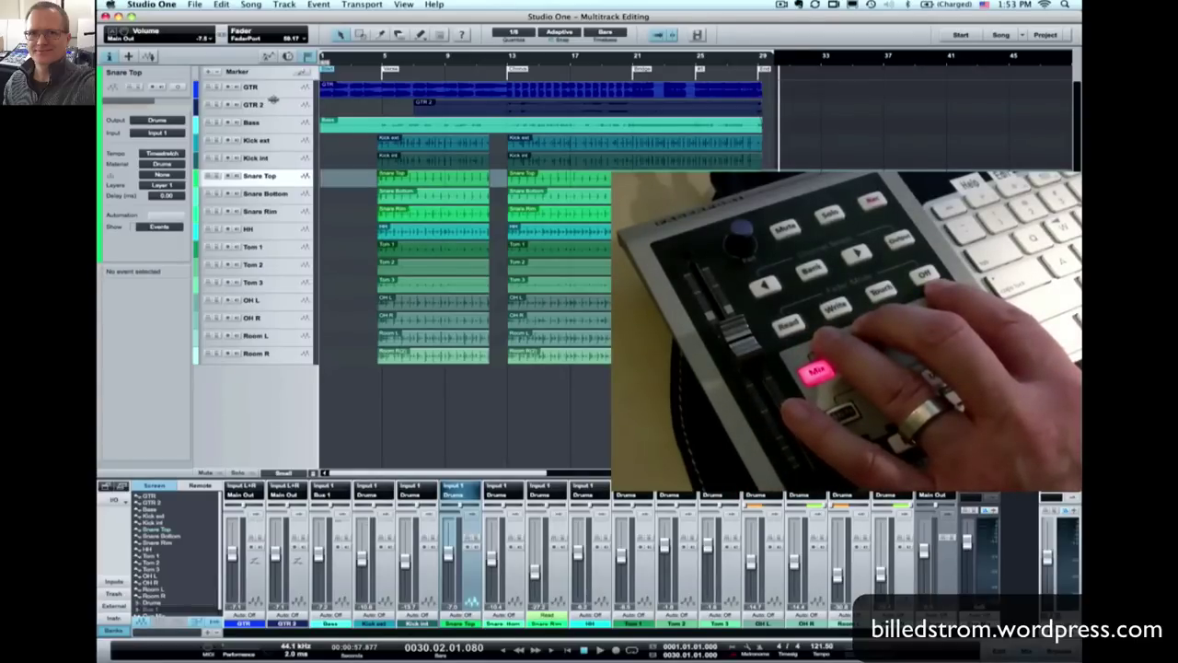
Step: Enlarge the GTR track, show the Tempo track, and display GTR's Volume automation envelope
left_click_drag(273, 98, 281, 127)
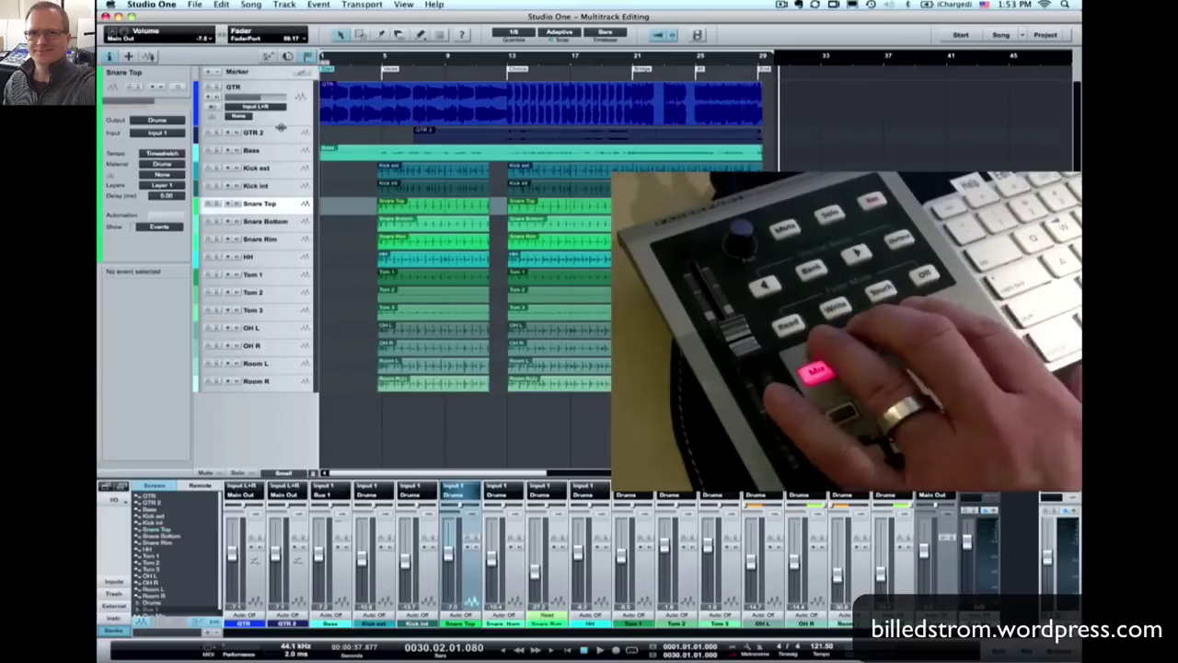
left_click(267, 57)
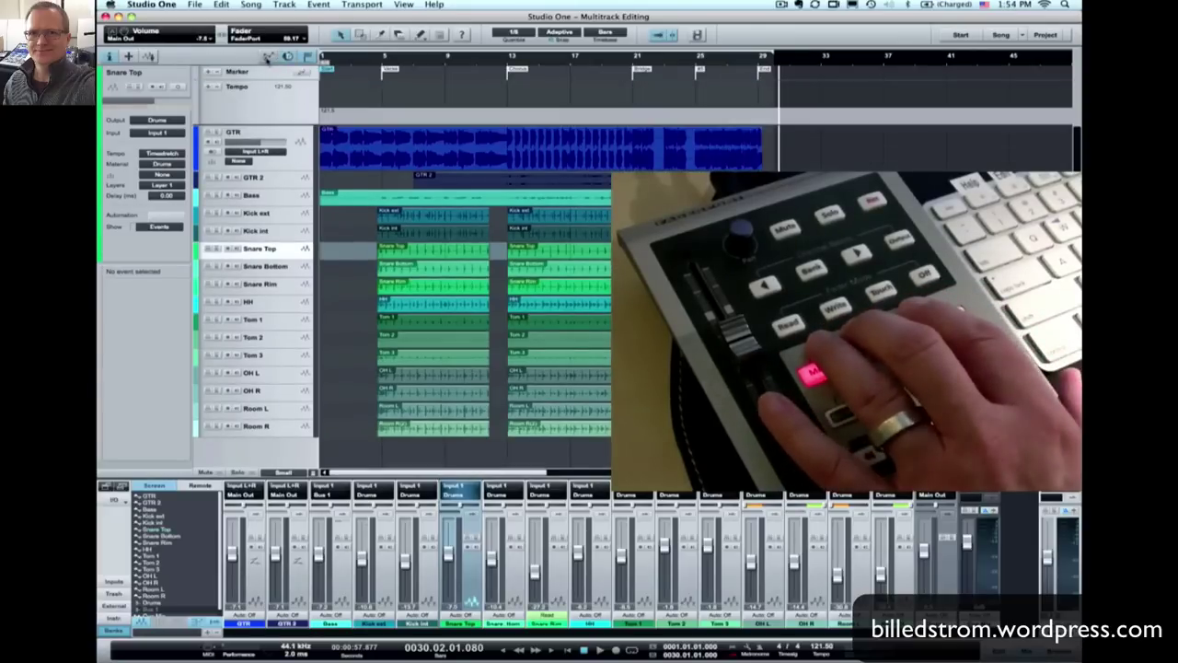
left_click(285, 127)
scroll(290, 129, "down", 1)
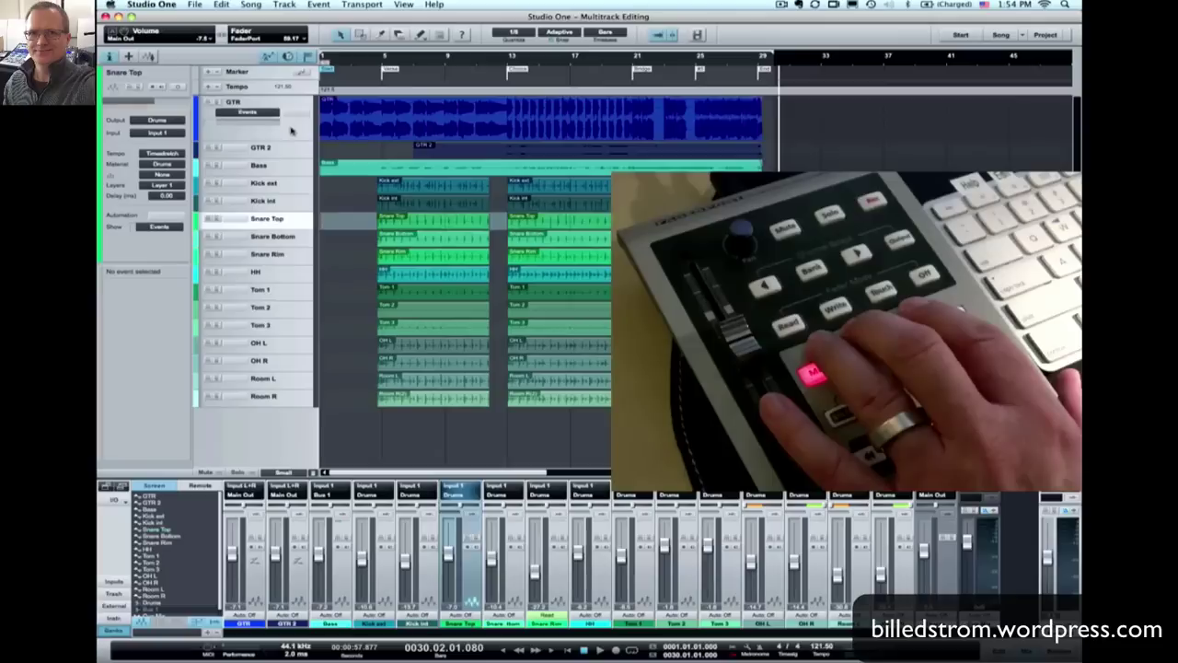
left_click(261, 114)
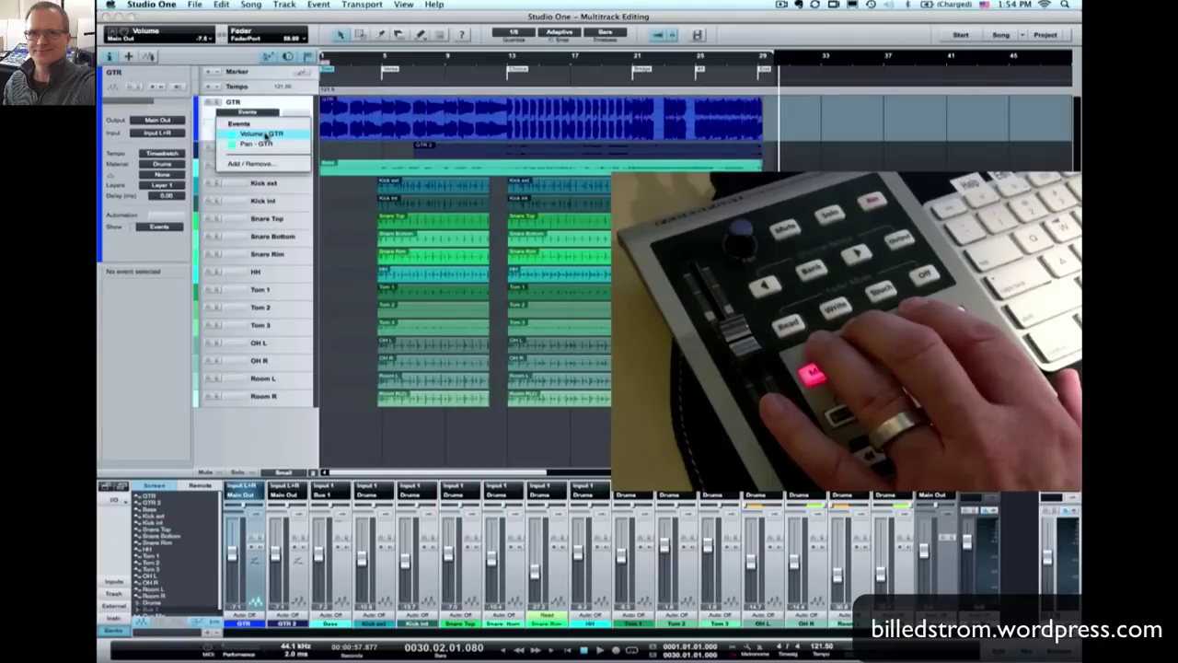
left_click(267, 136)
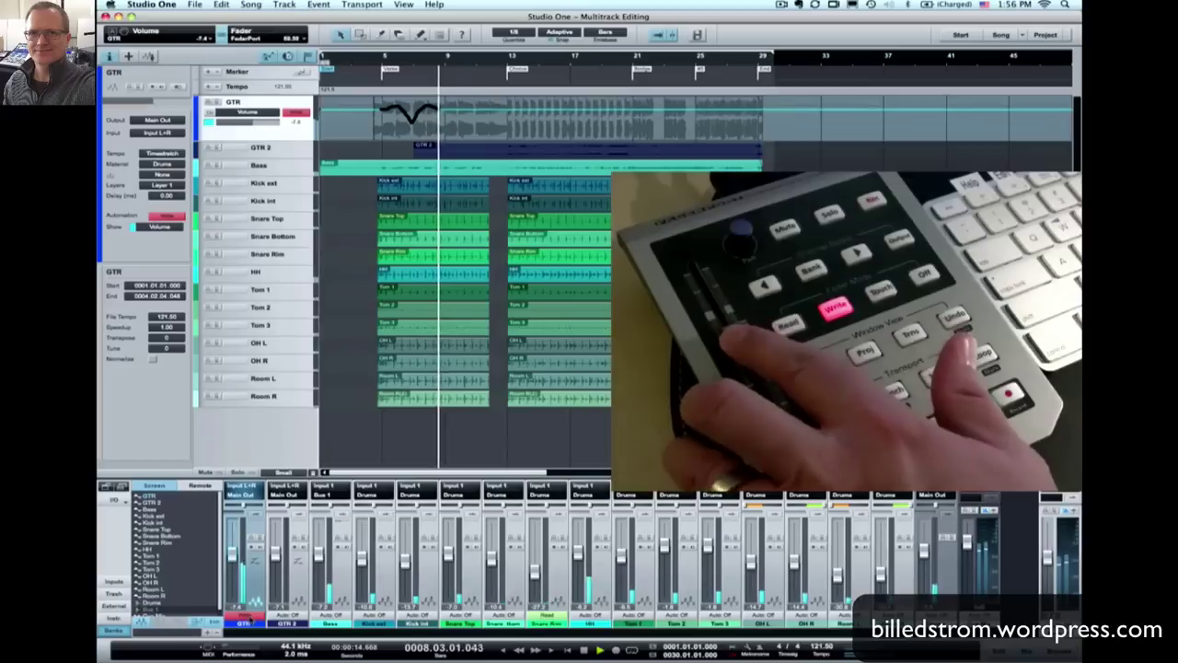
Step: Stop after writing the volume dip, return to the start, jump to bar 4, and set Touch mode
key("space")
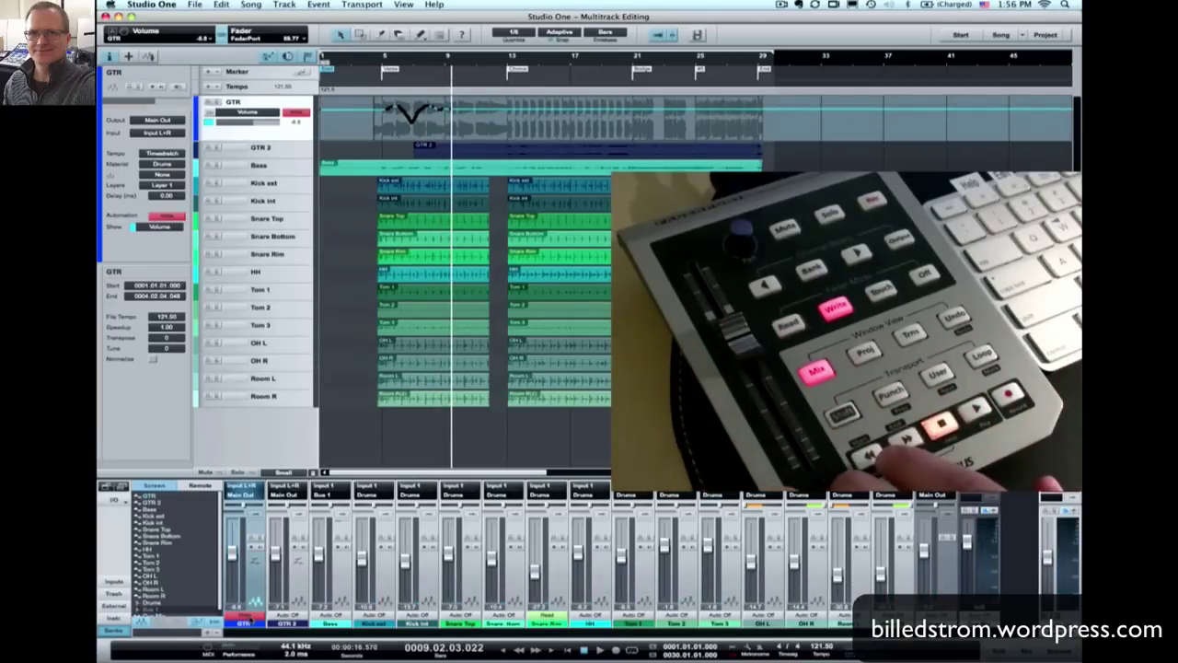
key("Home")
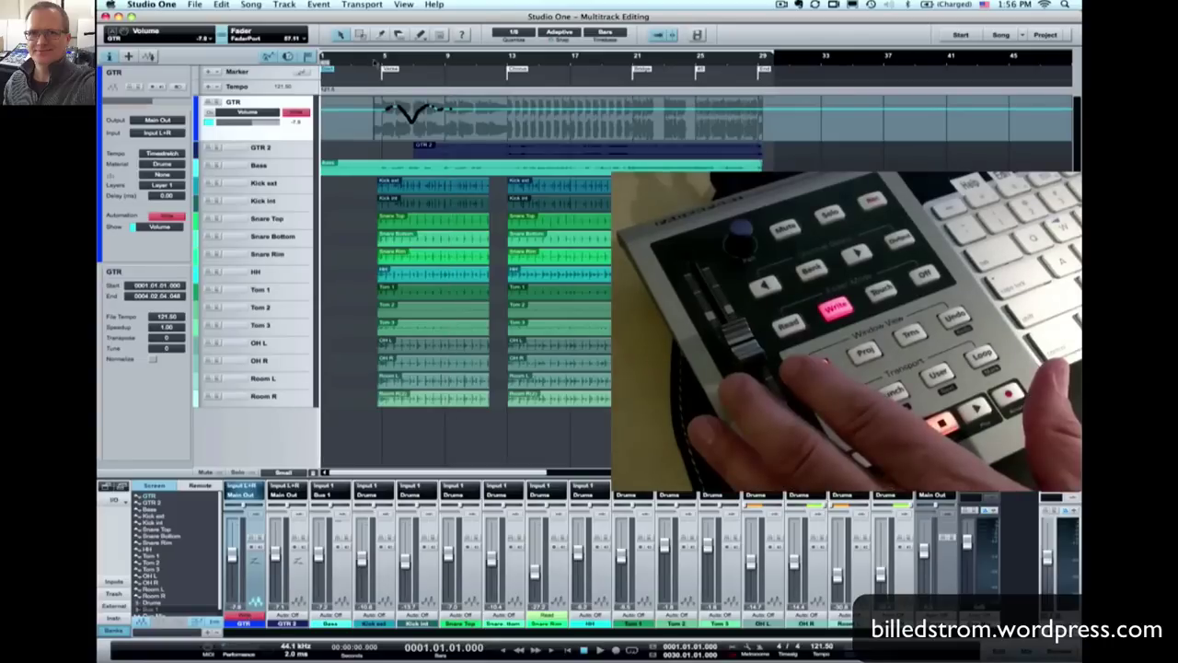
key("KP_Add")
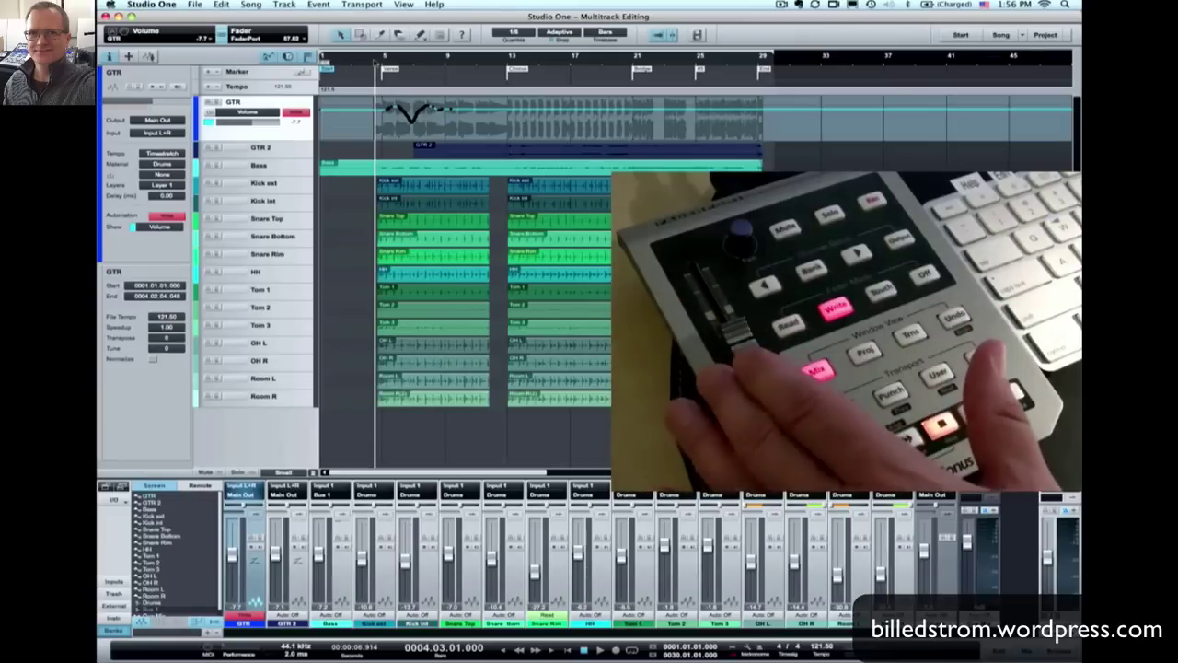
key("t")
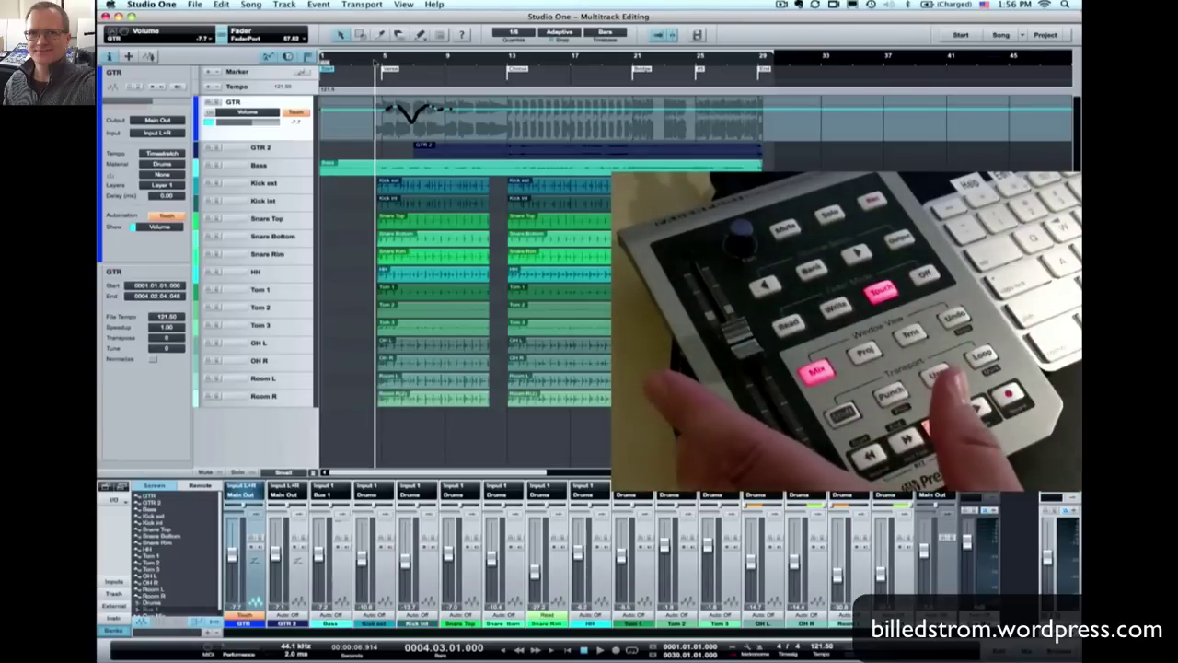
Step: Ride the GTR volume during playback, then replay the song from the start and stop
key("space")
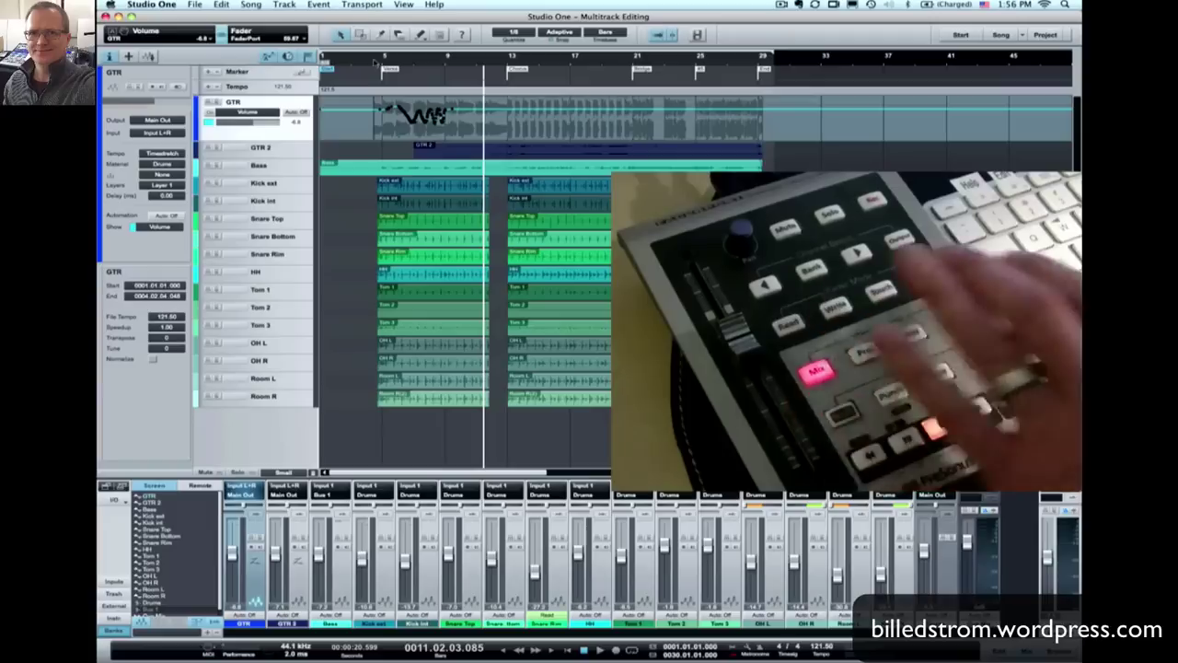
key("Home")
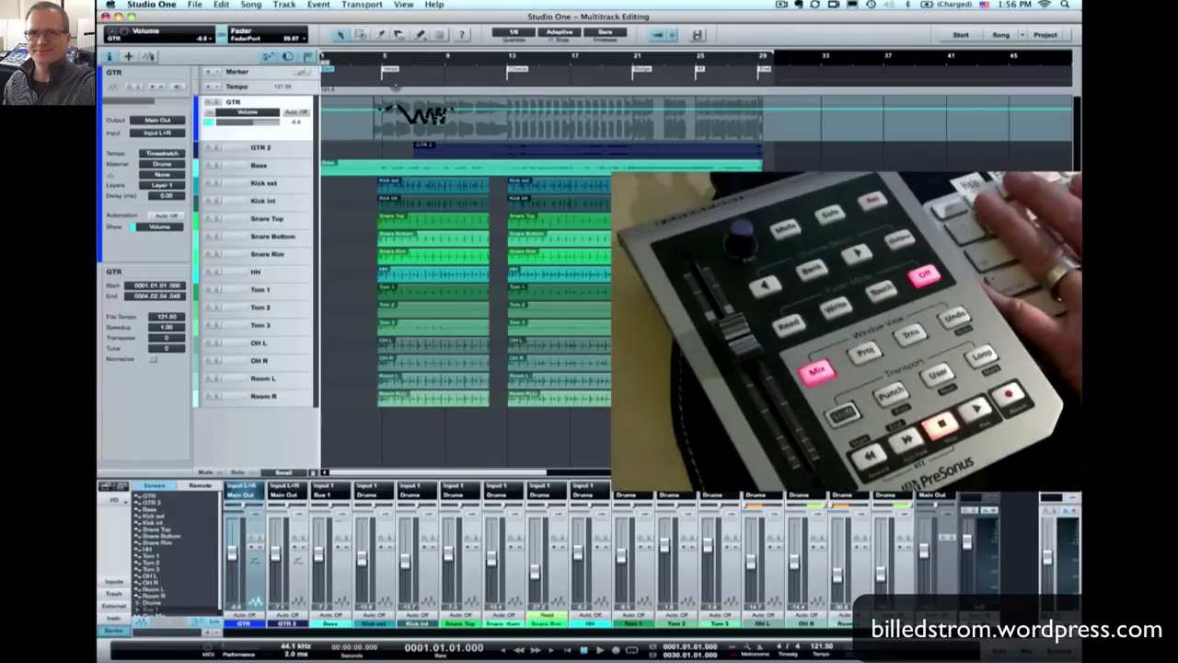
key("space")
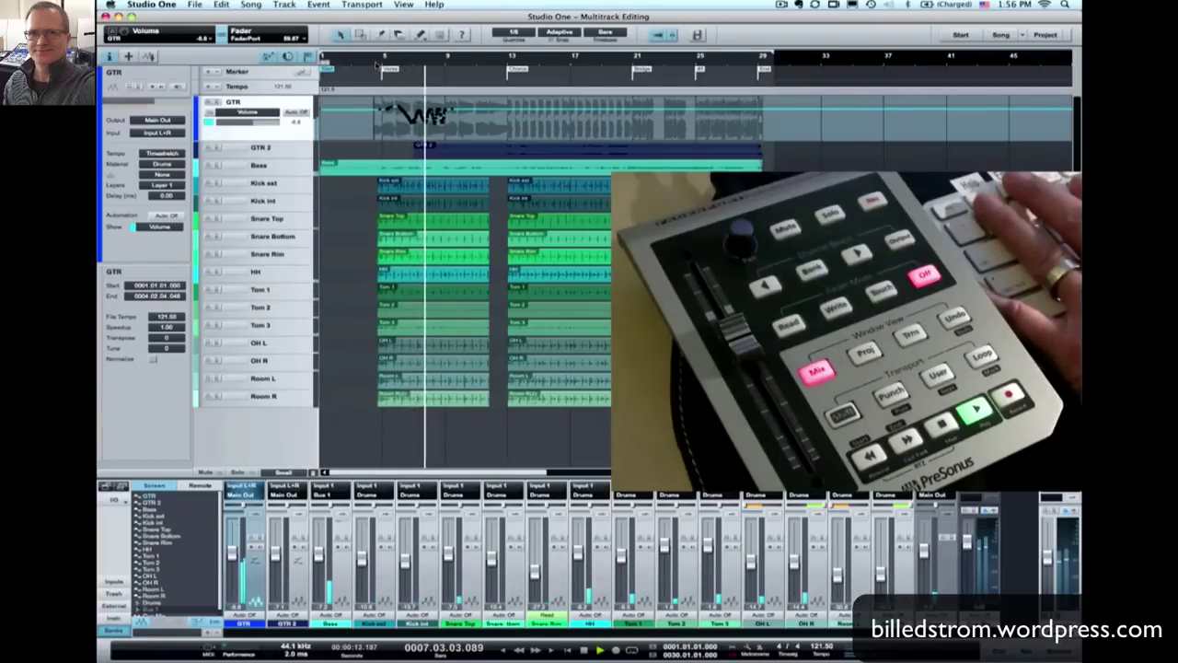
key("space")
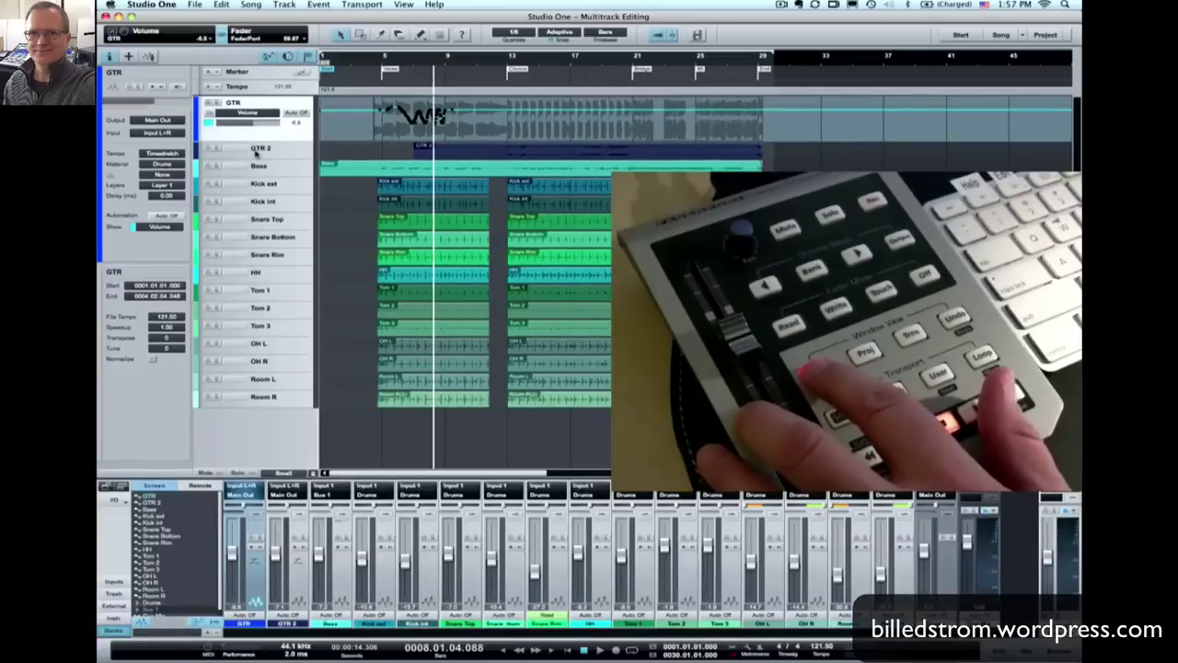
Step: Toggle the mixer console open and closed, then open, close and reopen the GTR audio editor
key("F3")
key("F3")
key("F3")
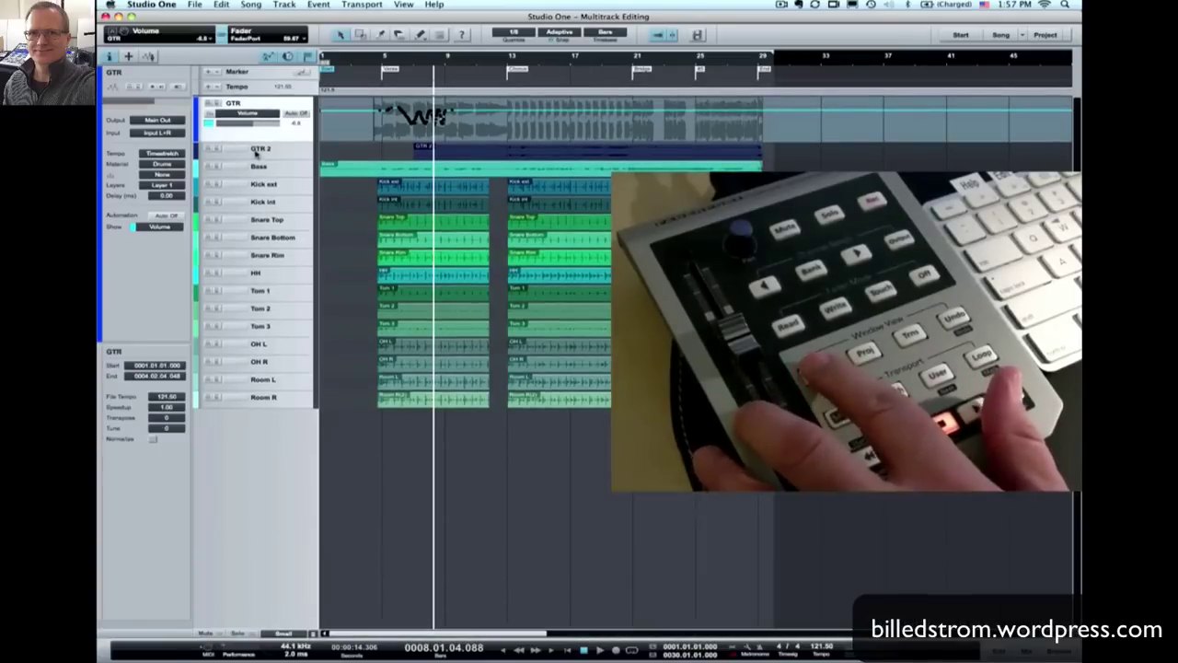
key("F3")
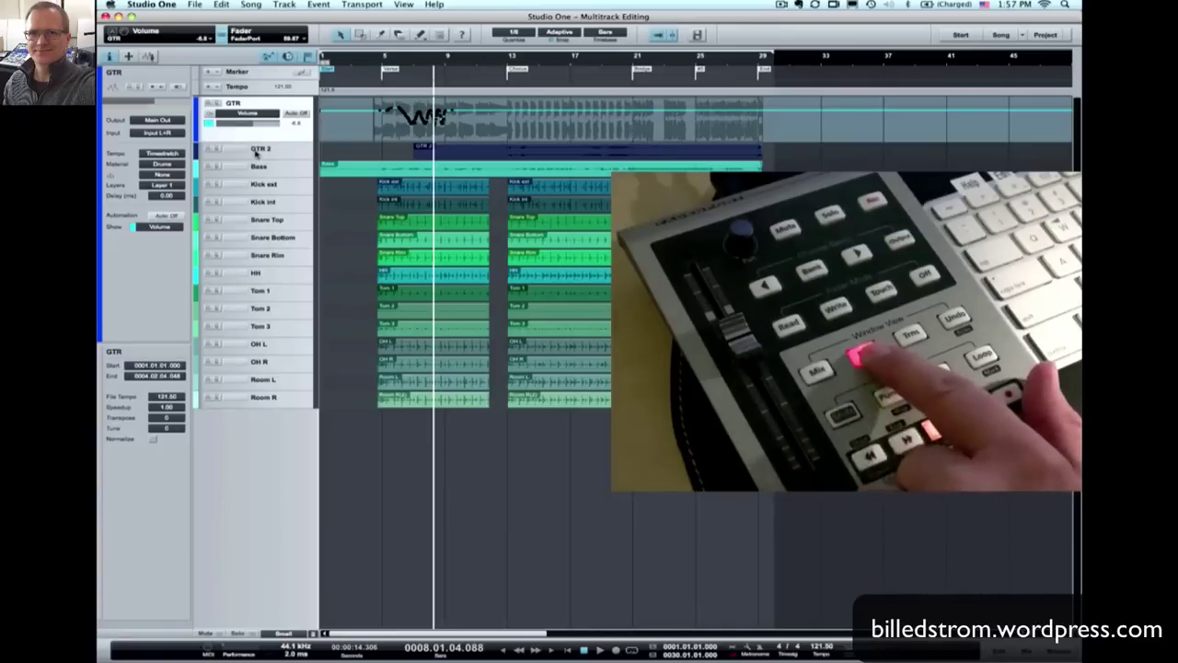
key("F2")
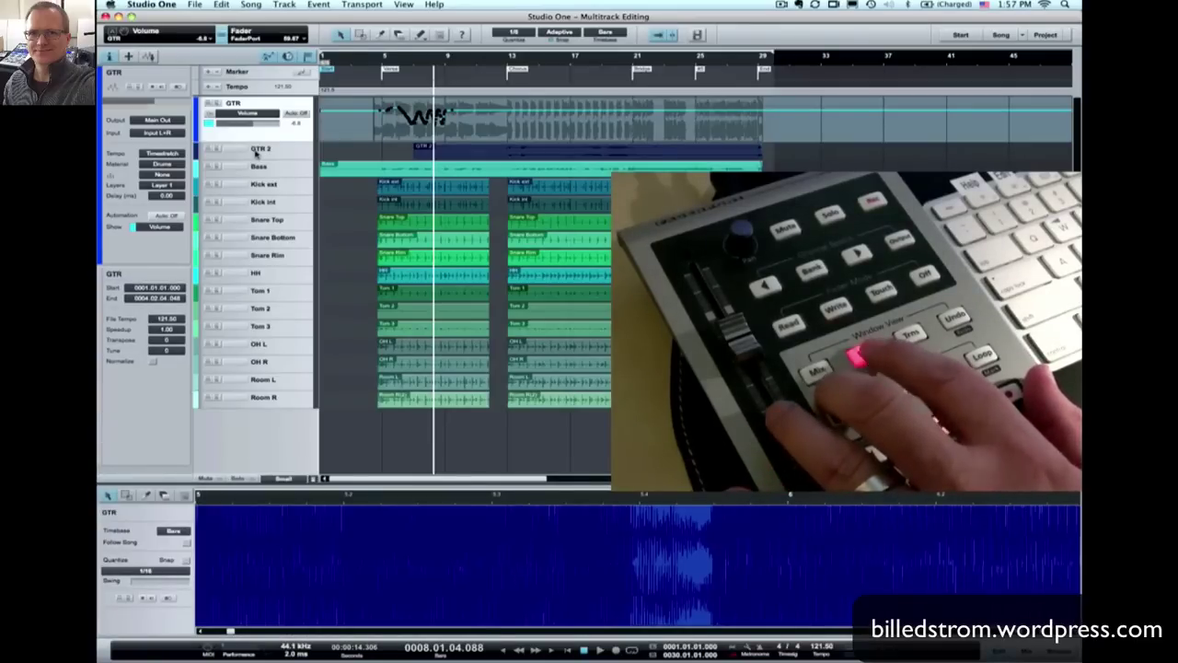
key("F2")
key("F2")
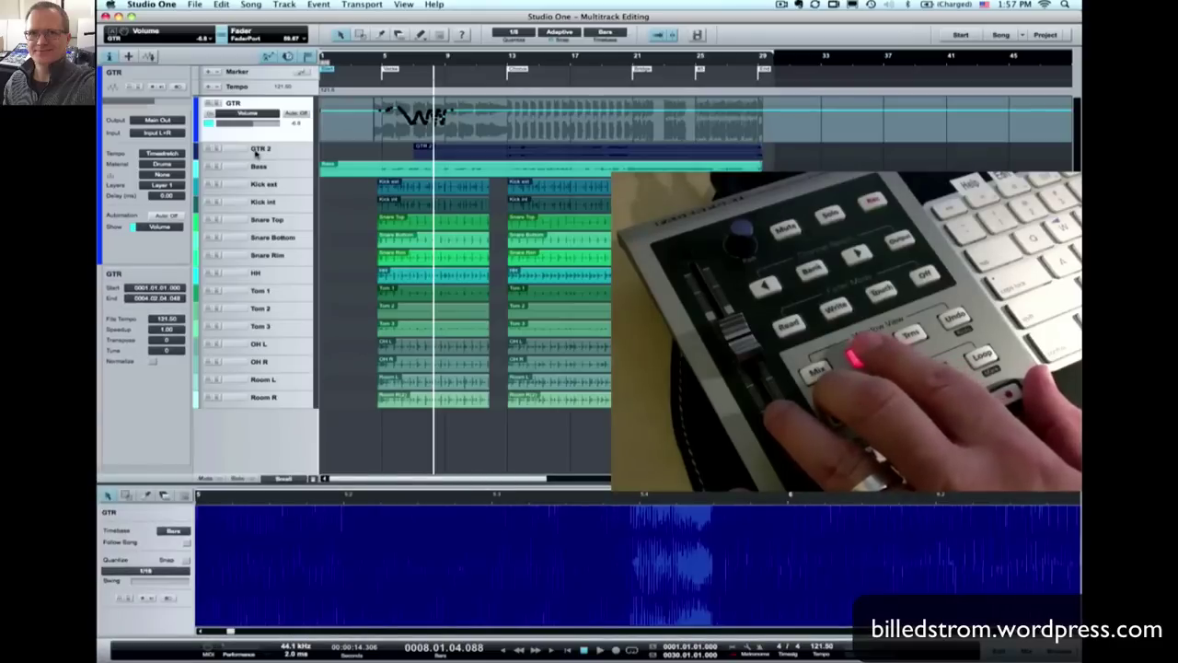
key("F2")
Step: Close the editor and toggle the browser panel off and on several times
key("F5")
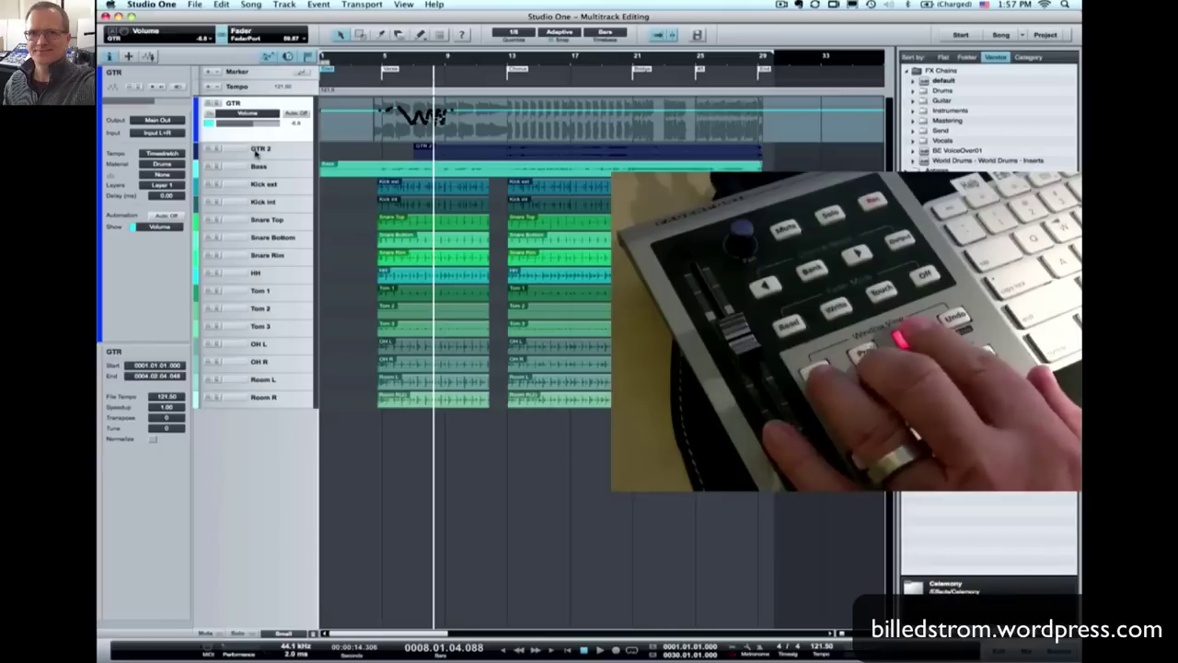
key("F5")
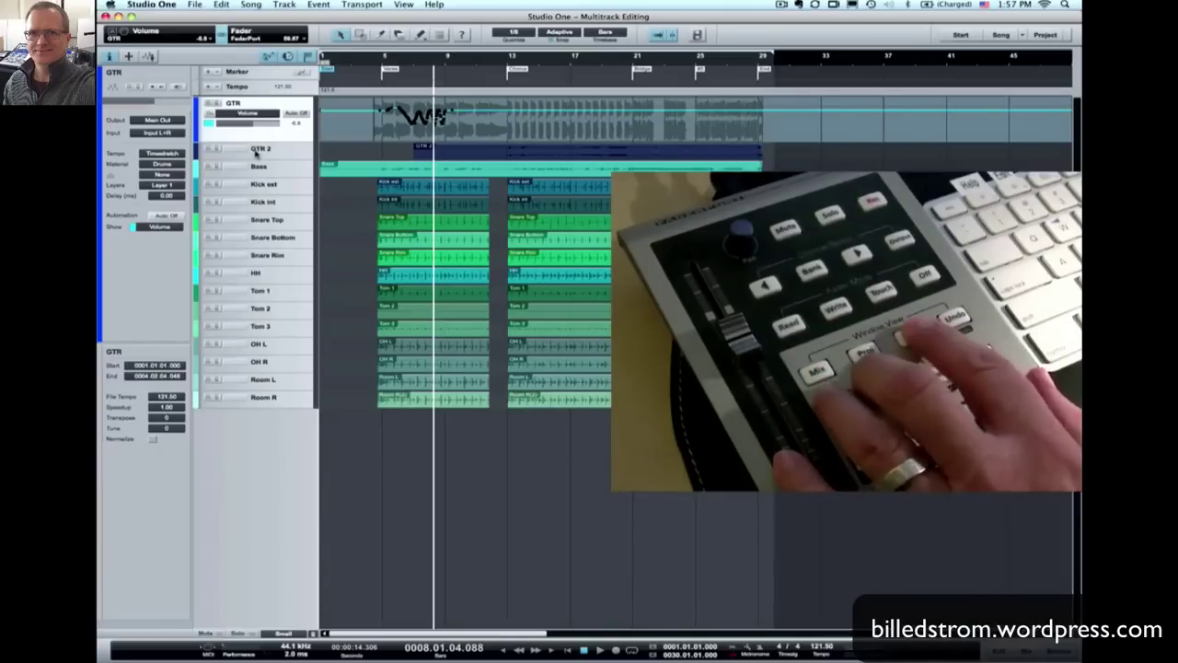
key("F5")
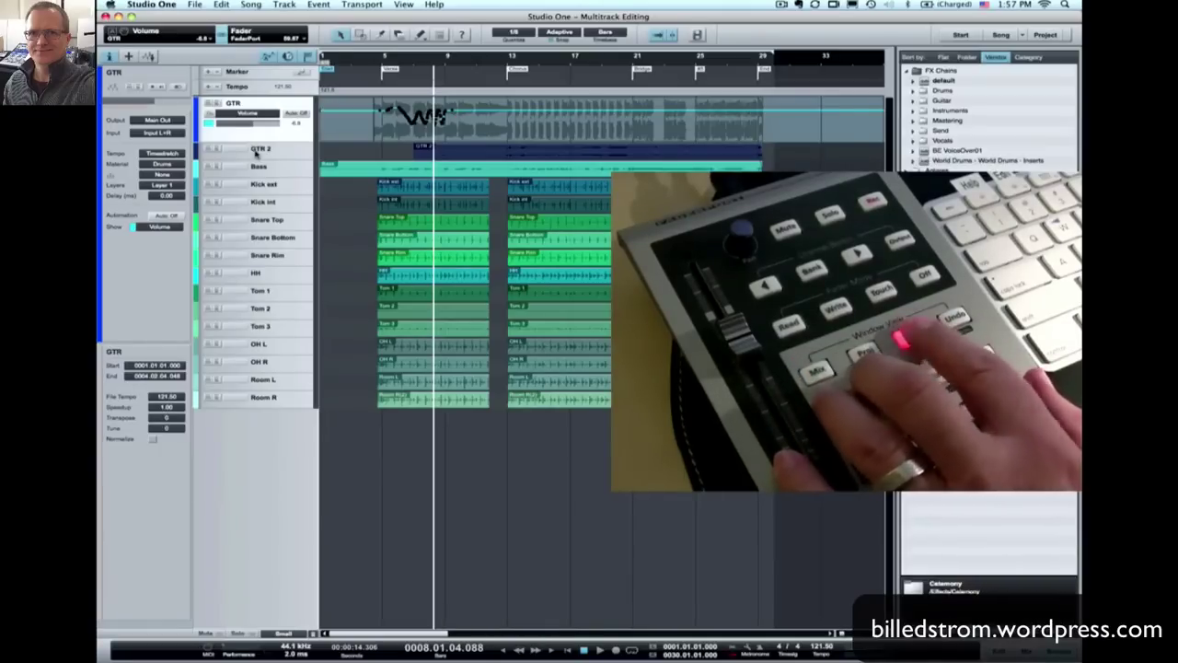
key("F5")
key("F5")
key("F5")
key("F5")
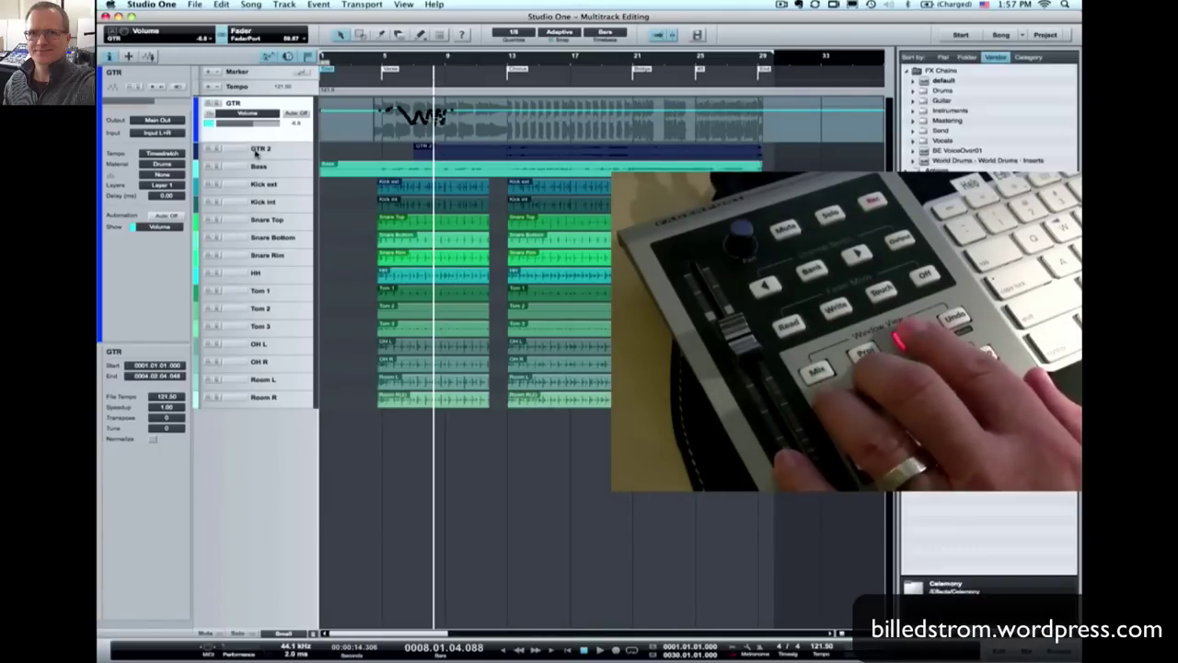
key("F5")
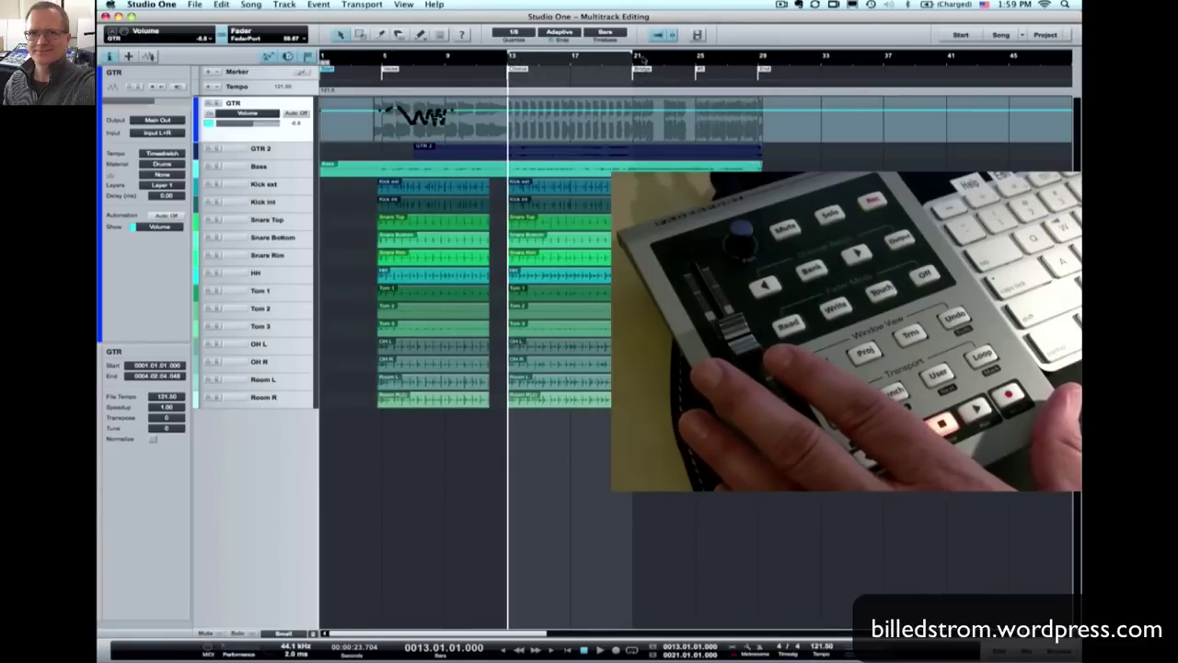
Step: Move the playhead to around bar 8, select the new GTR take, and undo the punch-in
left_click(432, 57)
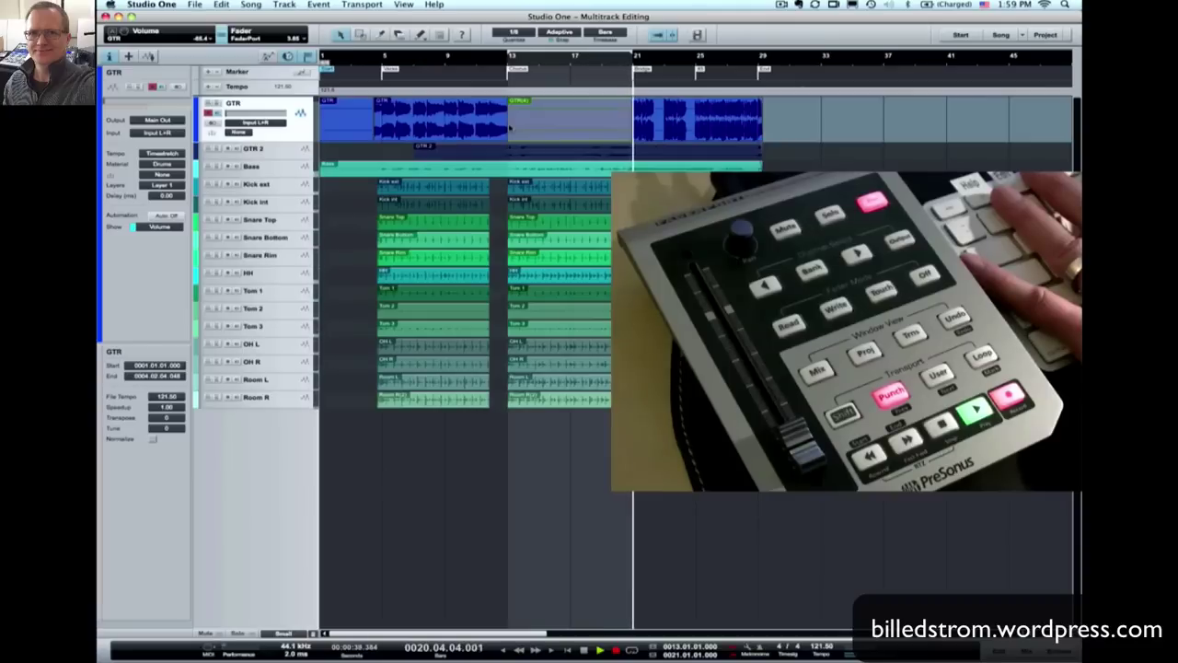
left_click(509, 129)
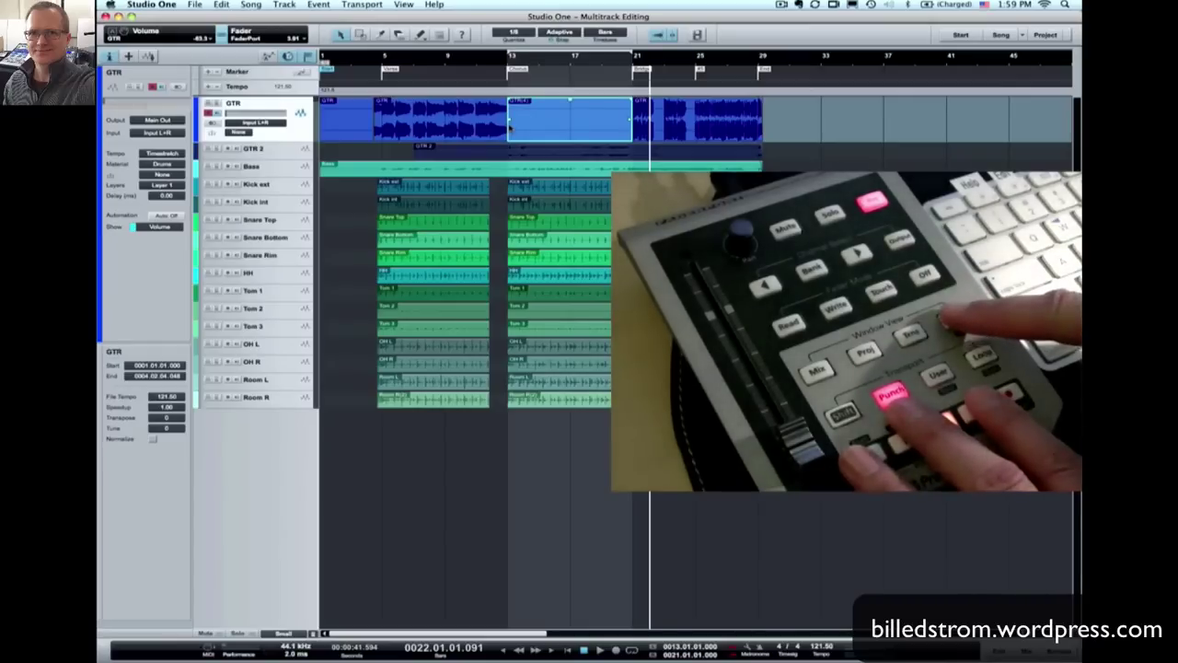
key("ctrl+z")
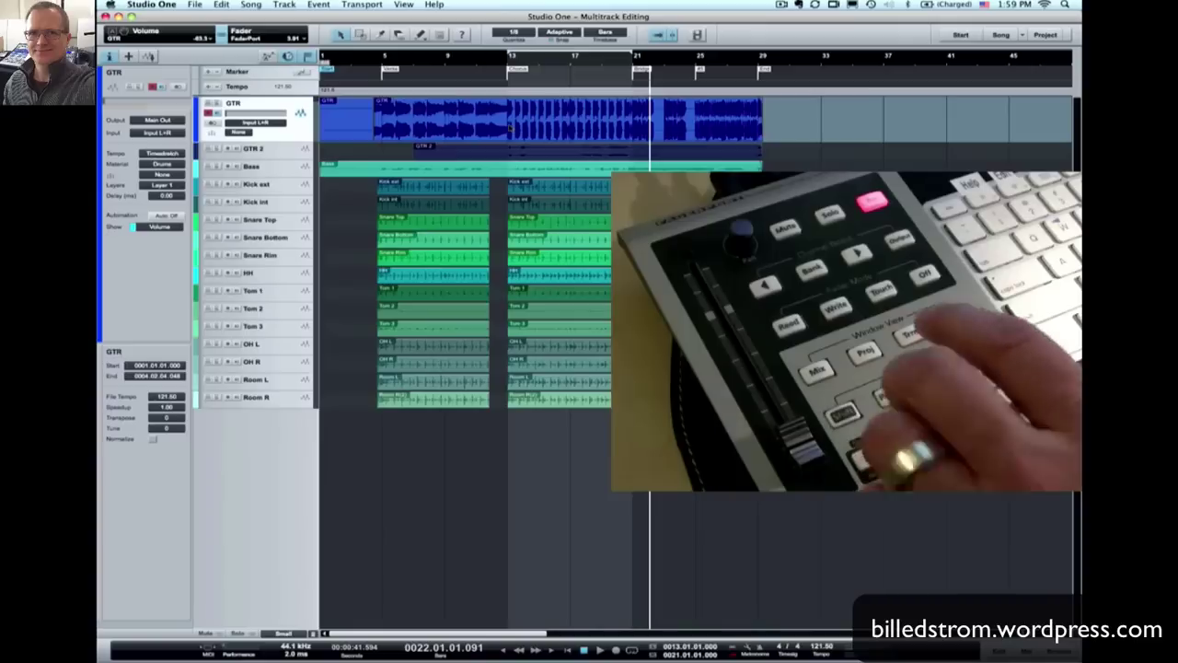
key("m")
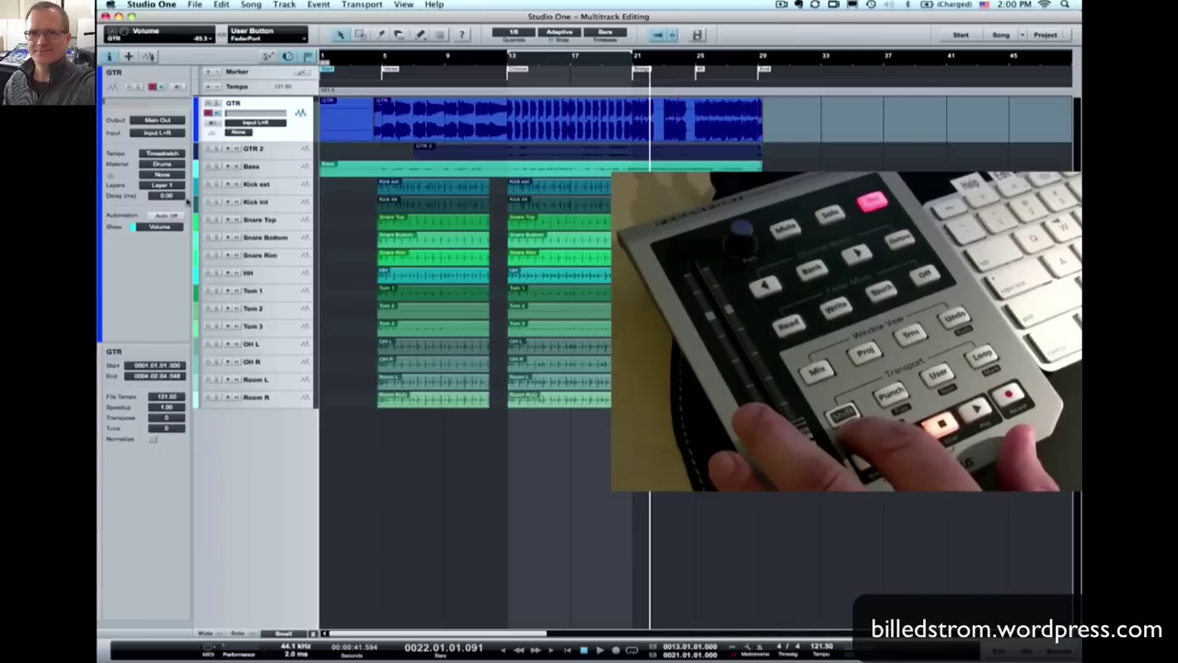
Step: Close the track inspector and zoom in horizontally on the arrangement
left_click(109, 56)
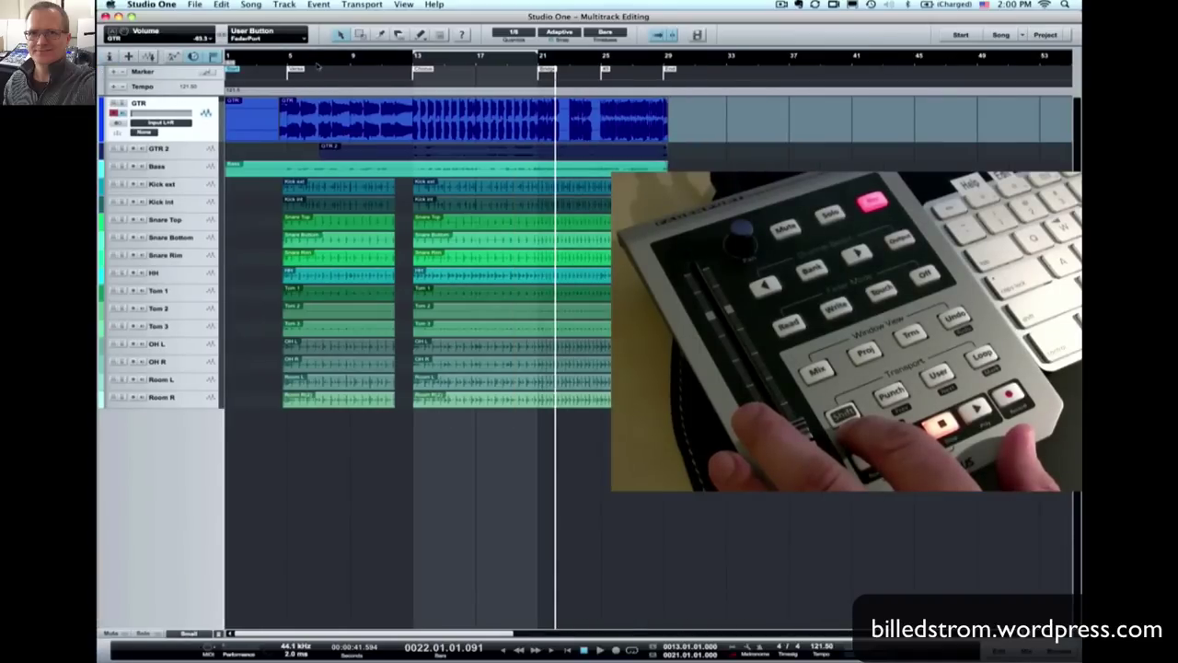
scroll(318, 77, "up", 3)
scroll(319, 77, "left", 2)
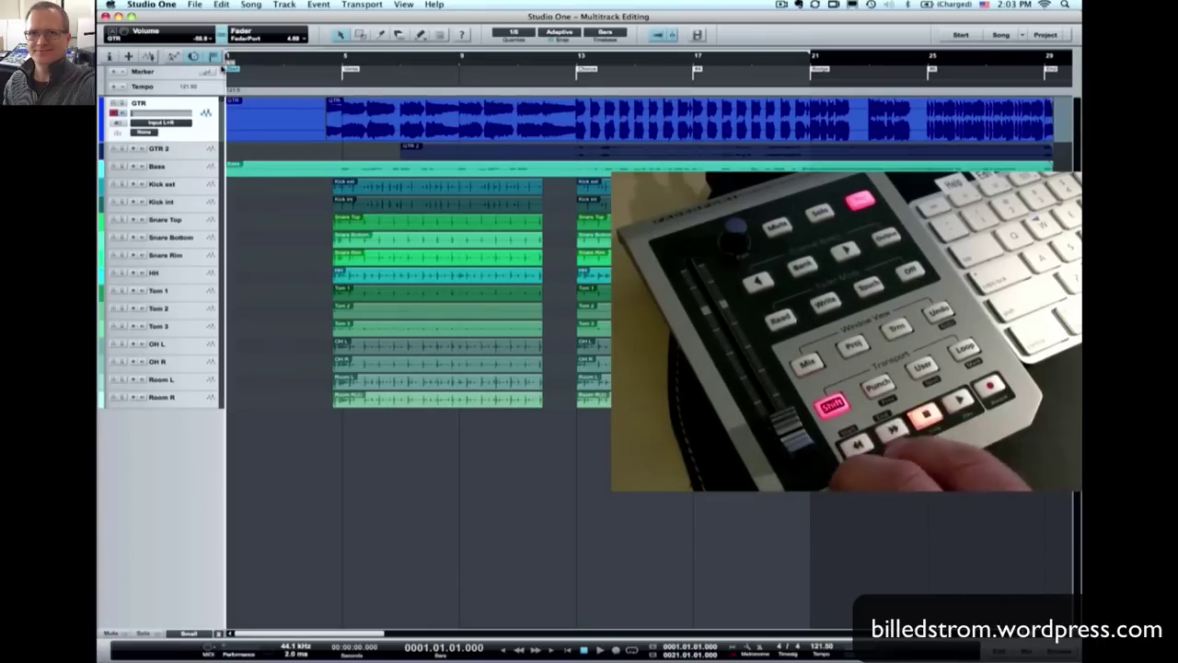
Step: Place the playhead at bar 14, then return it to bar 1
left_click(631, 64)
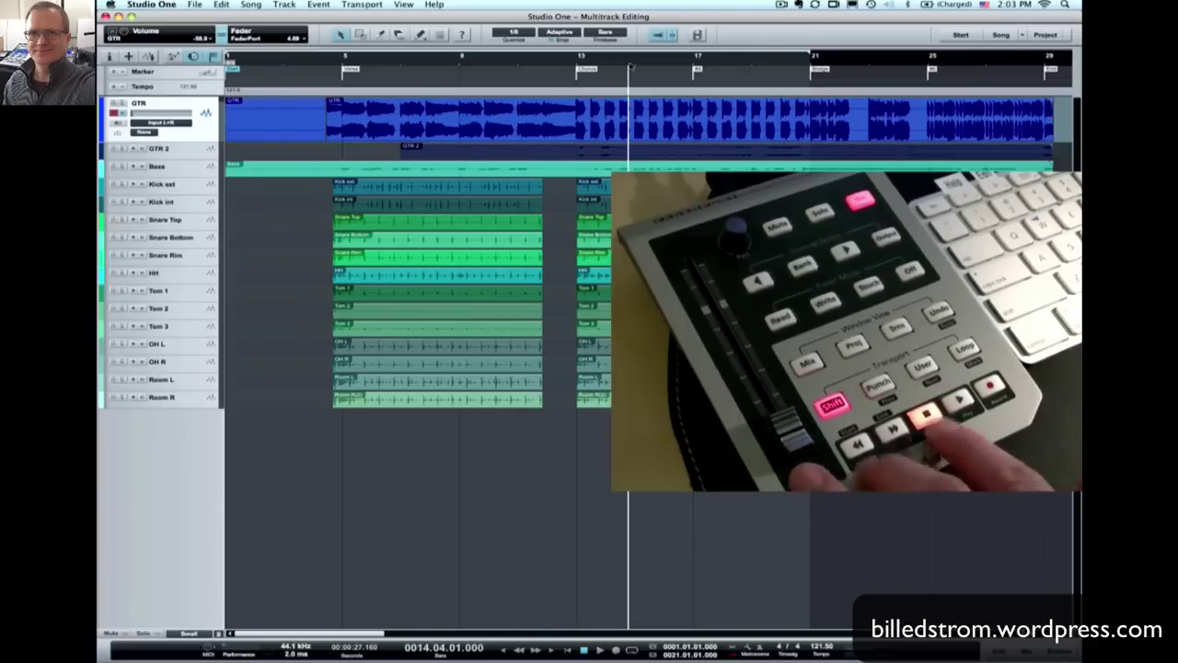
key("Home")
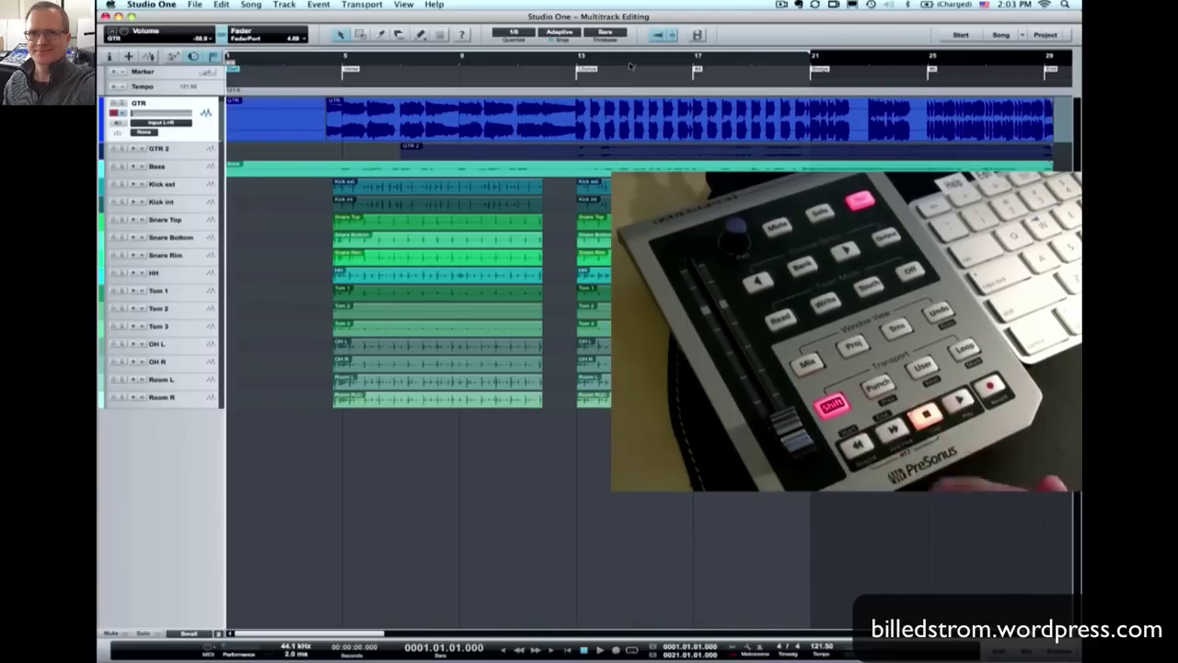